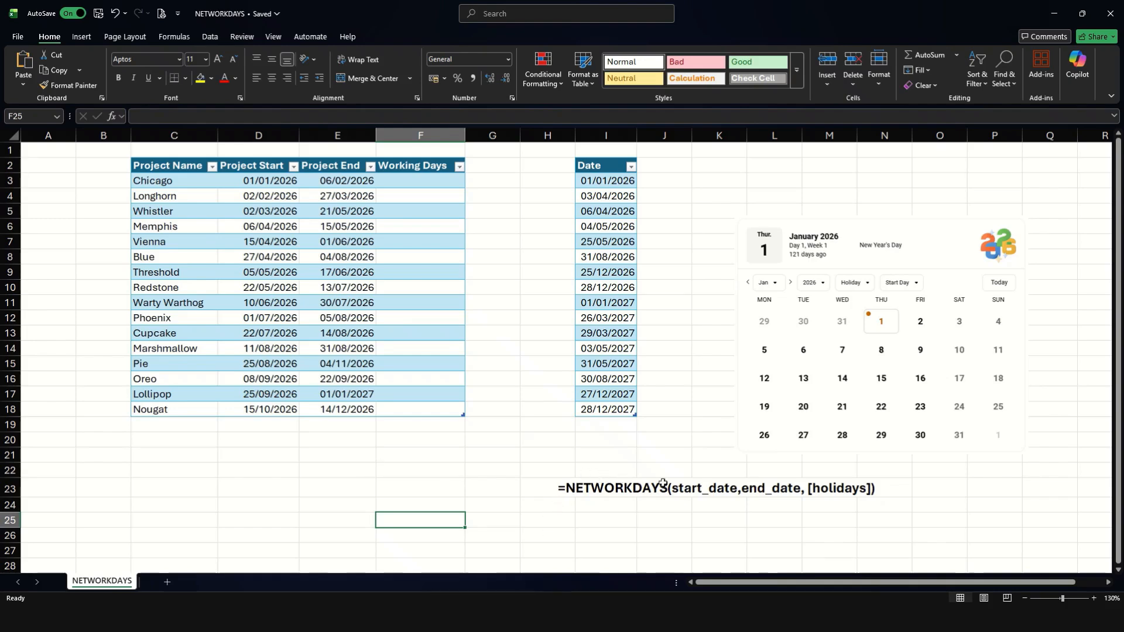
Step: Add a space before end_date in the NETWORKDAYS syntax text in H23 and review its start_date, end_date and [holidays] arguments
{"action": "left_click", "coordinate": [708, 485]}
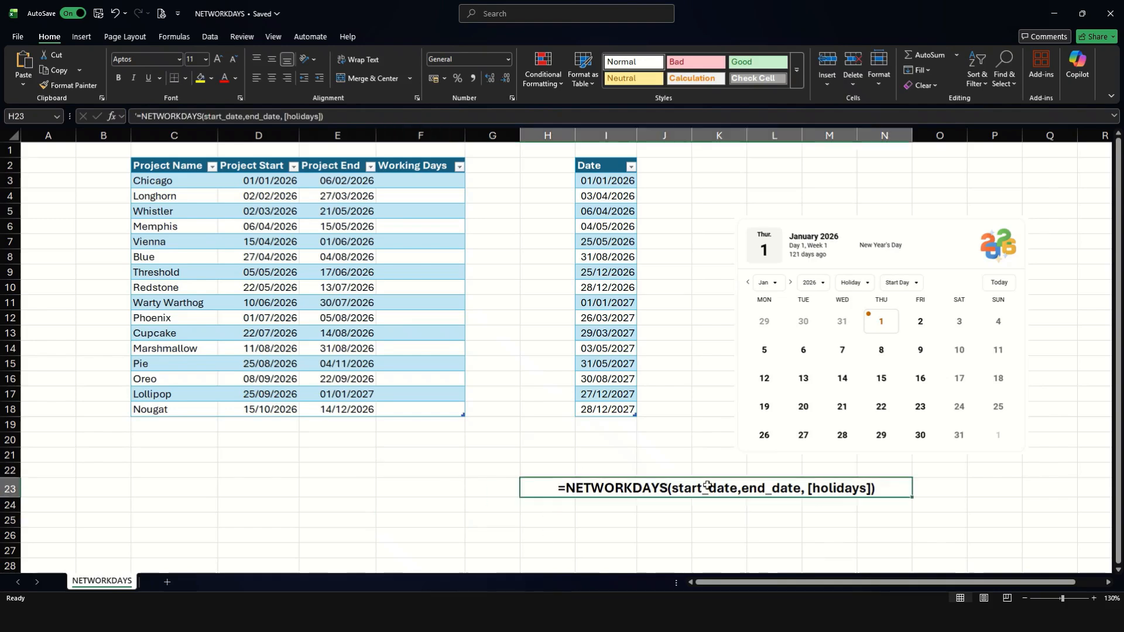
{"action": "double_click", "coordinate": [741, 489]}
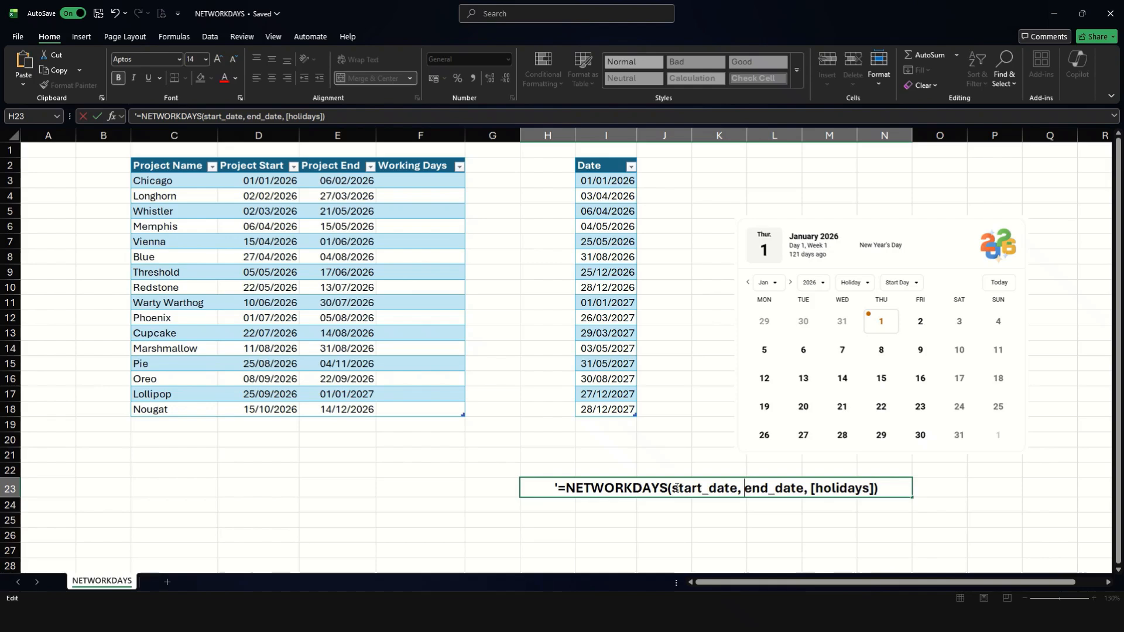
{"action": "left_click_drag", "start_coordinate": [675, 487], "coordinate": [737, 491]}
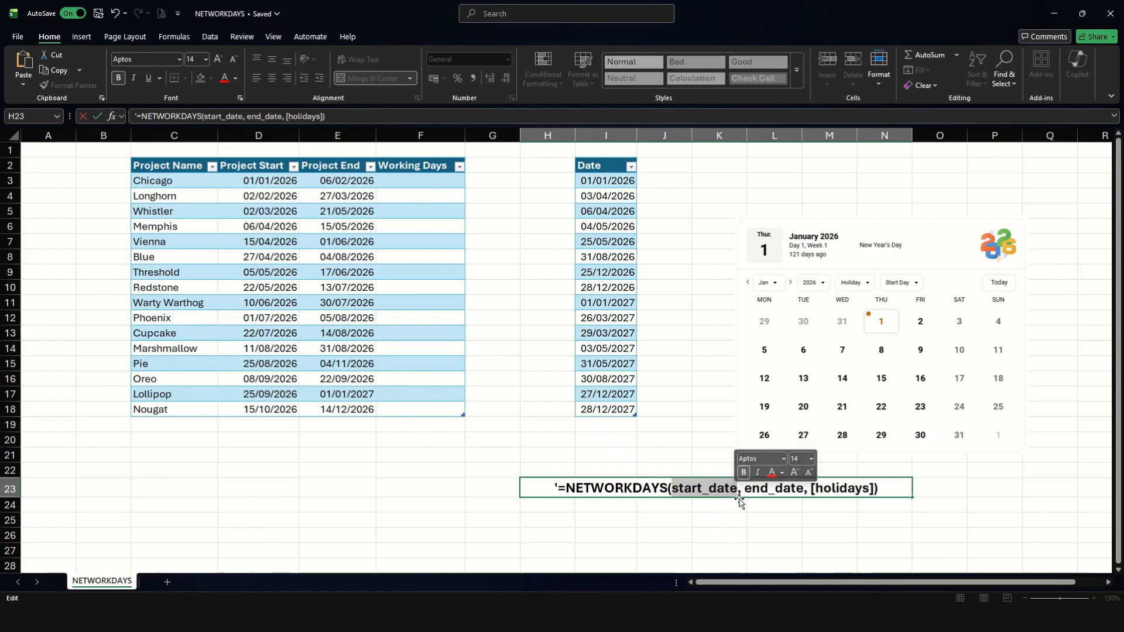
{"action": "left_click_drag", "start_coordinate": [747, 492], "coordinate": [874, 492]}
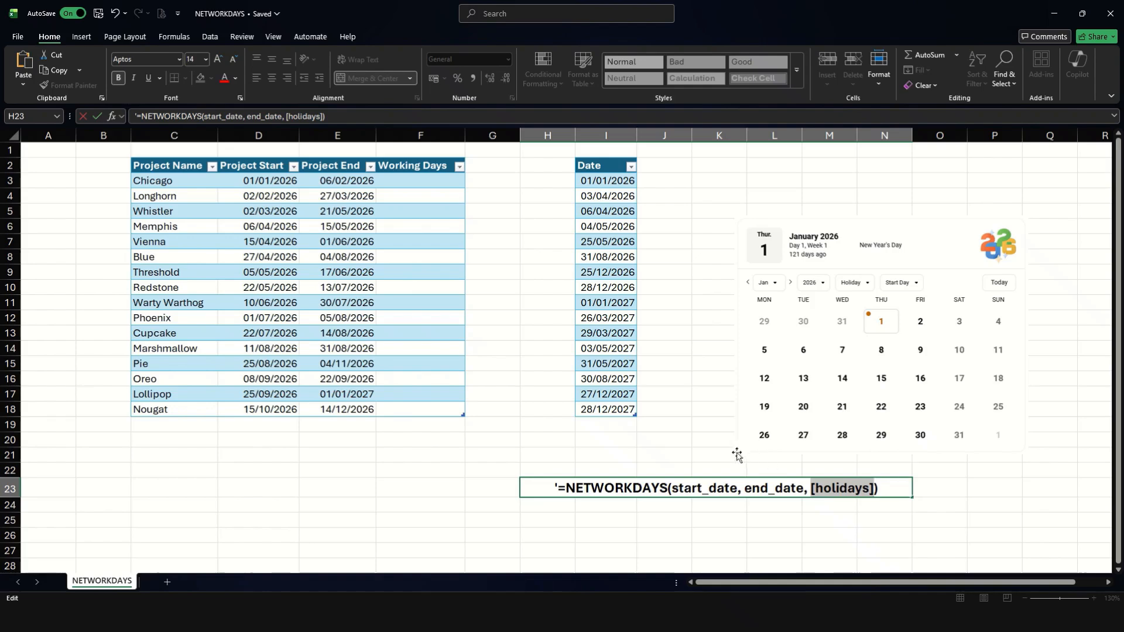
{"action": "left_click", "coordinate": [686, 455]}
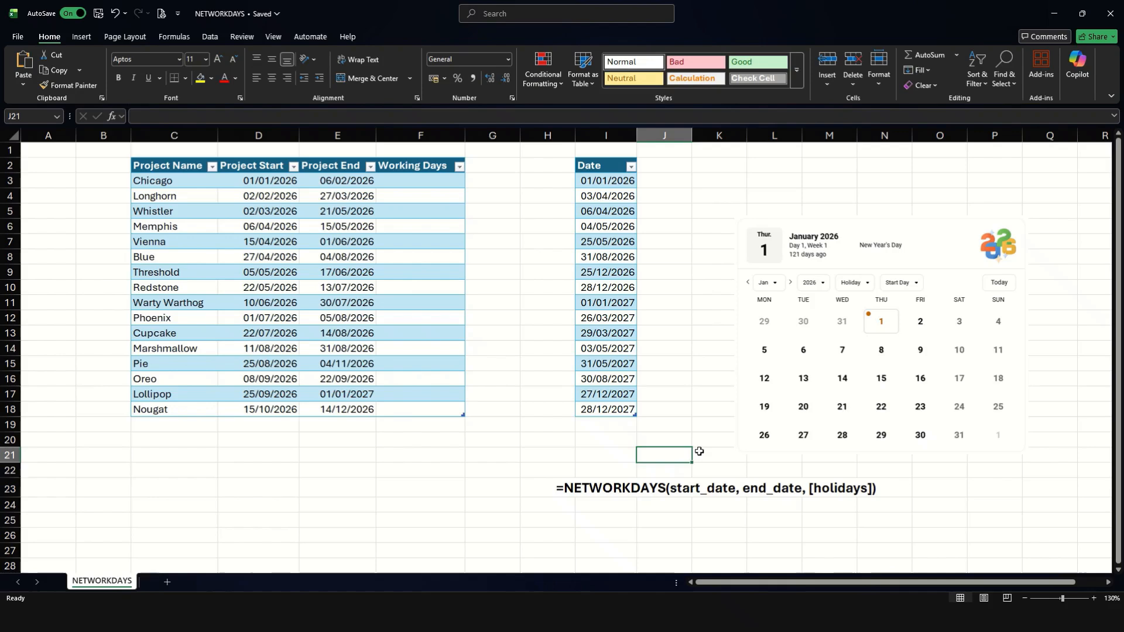
Step: Fill the Working Days column from F3 with =NETWORKDAYS([@[Project Start]],[@[Project End]])
{"action": "left_click", "coordinate": [463, 469]}
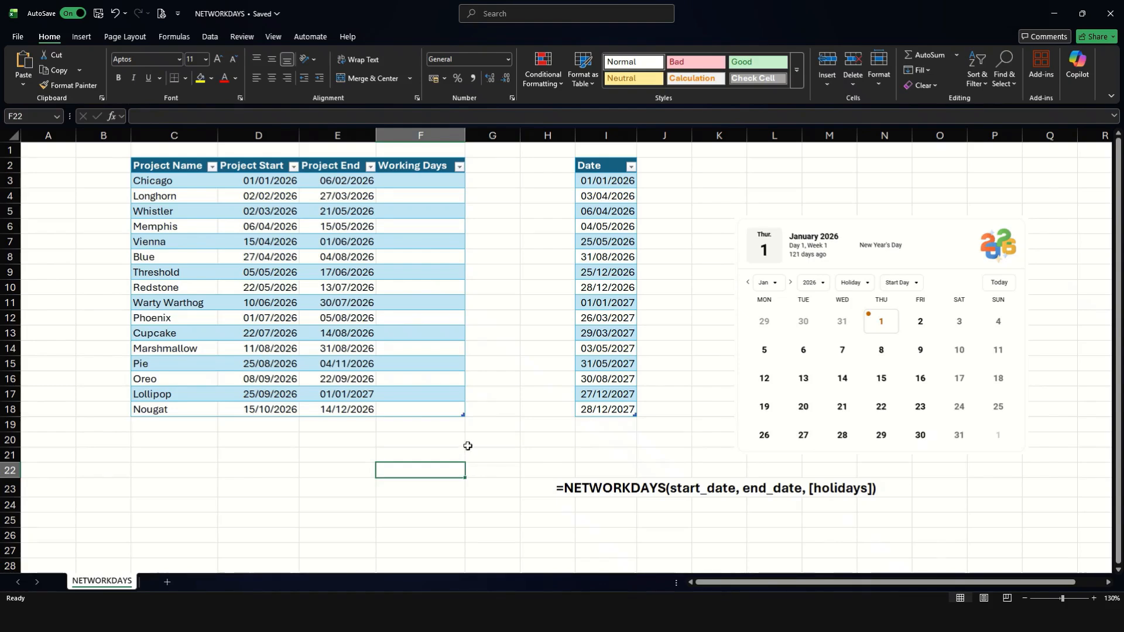
{"action": "left_click_drag", "start_coordinate": [169, 167], "coordinate": [417, 417]}
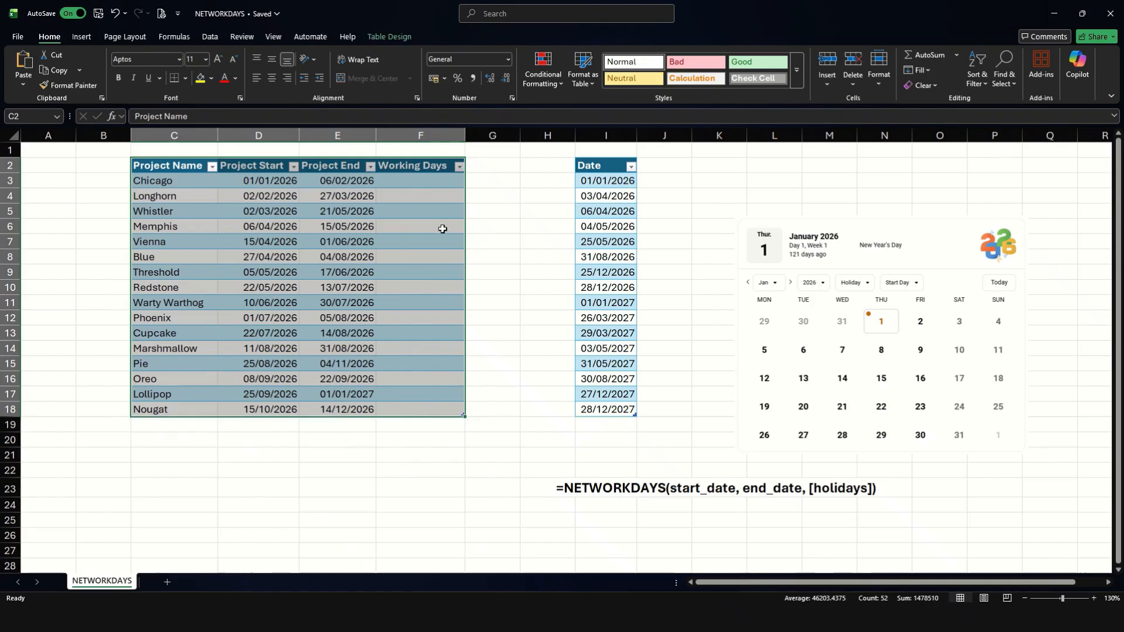
{"action": "left_click_drag", "start_coordinate": [434, 182], "coordinate": [427, 406]}
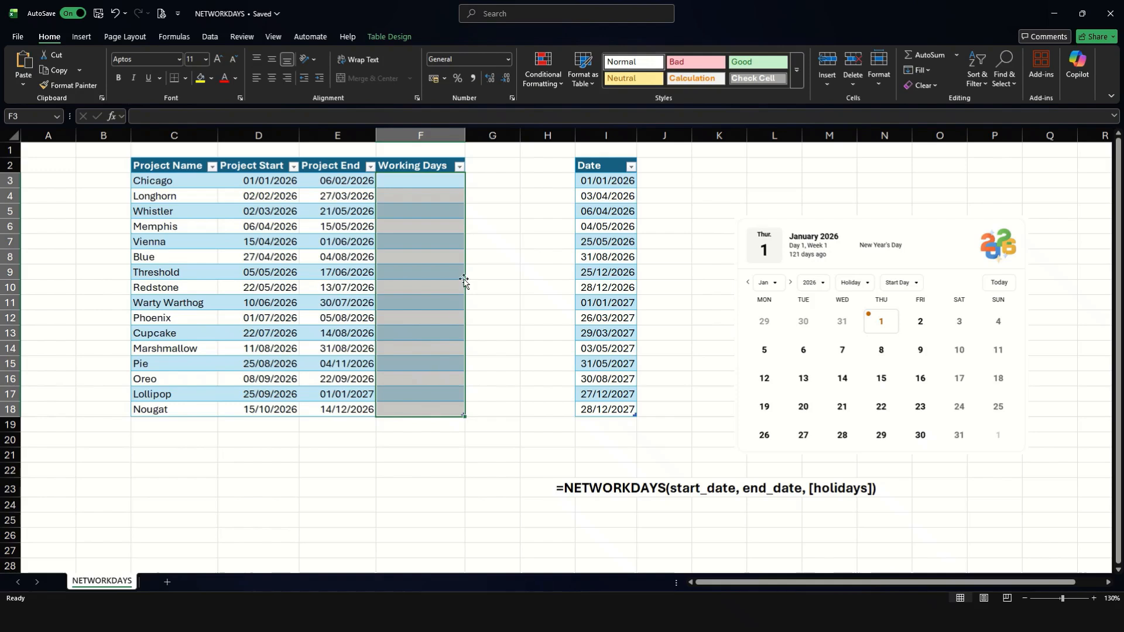
{"action": "left_click", "coordinate": [428, 182]}
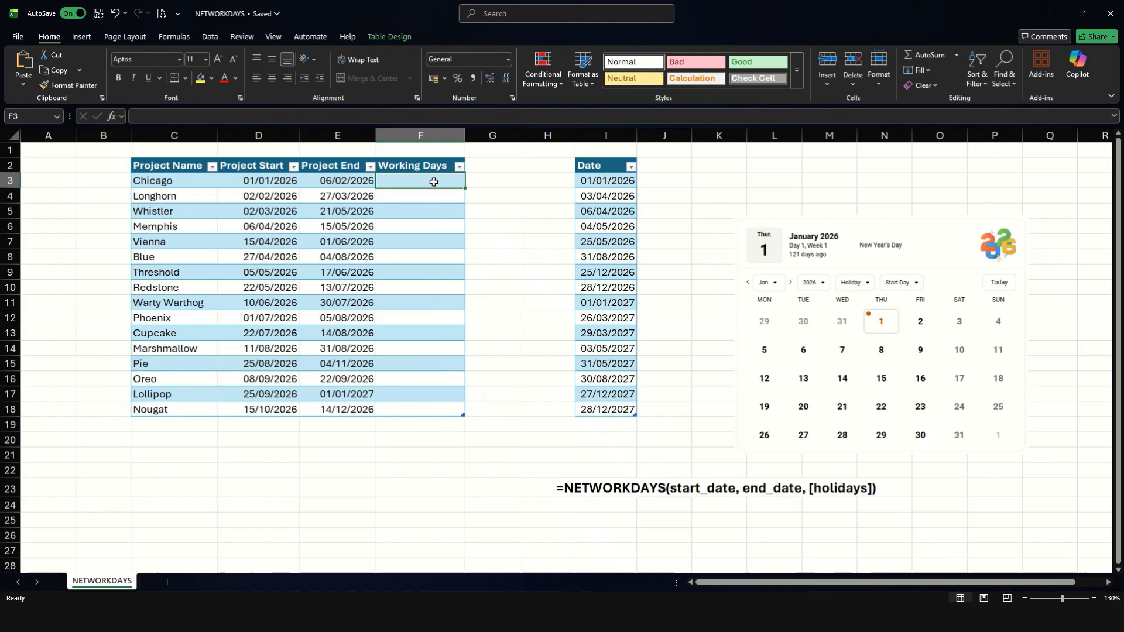
{"action": "type", "text": "=netw"}
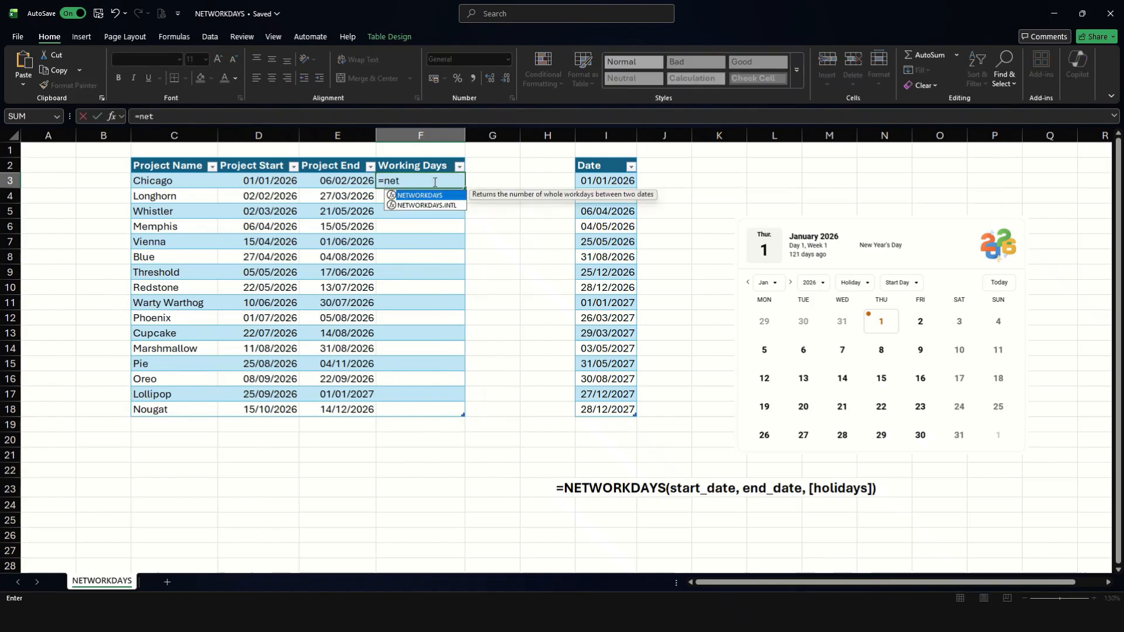
{"action": "key", "text": "Tab"}
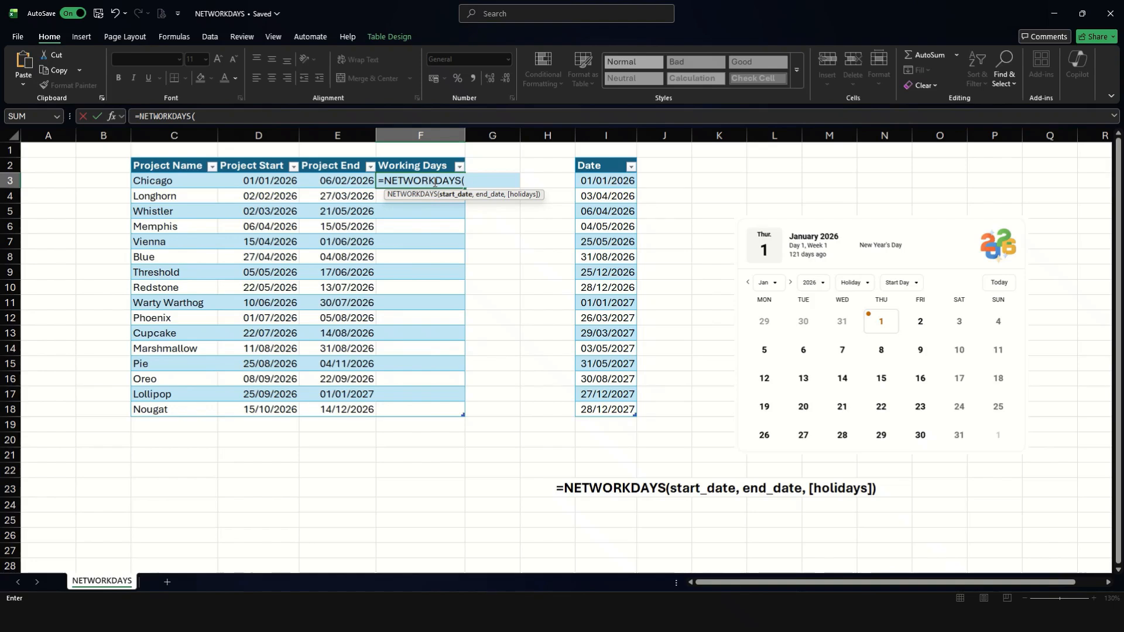
{"action": "left_click", "coordinate": [238, 179]}
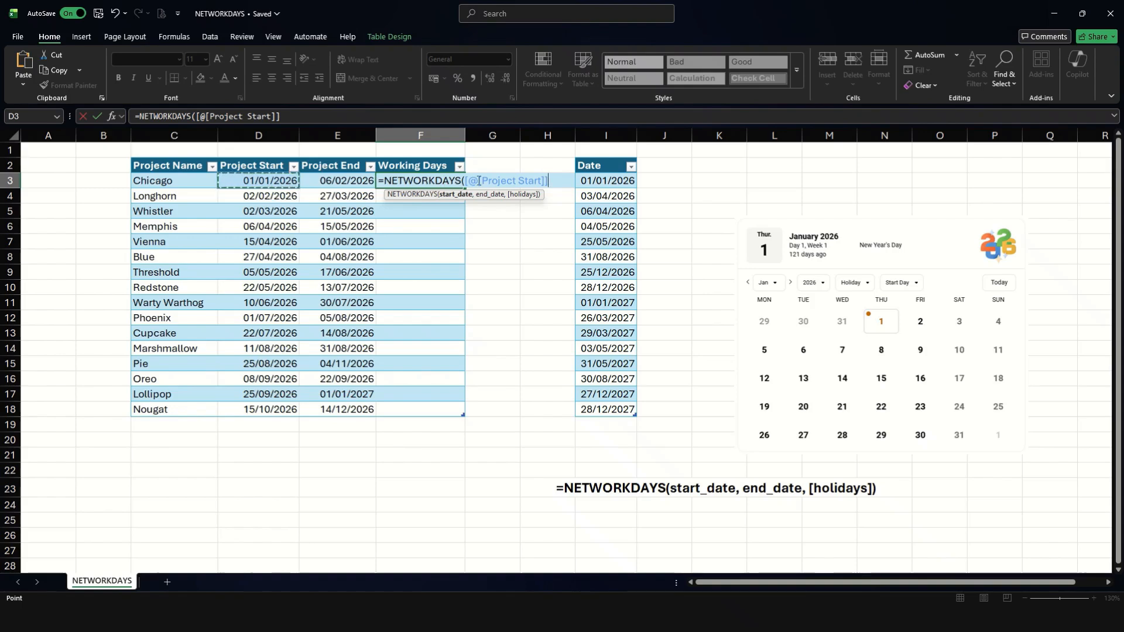
{"action": "type", "text": ","}
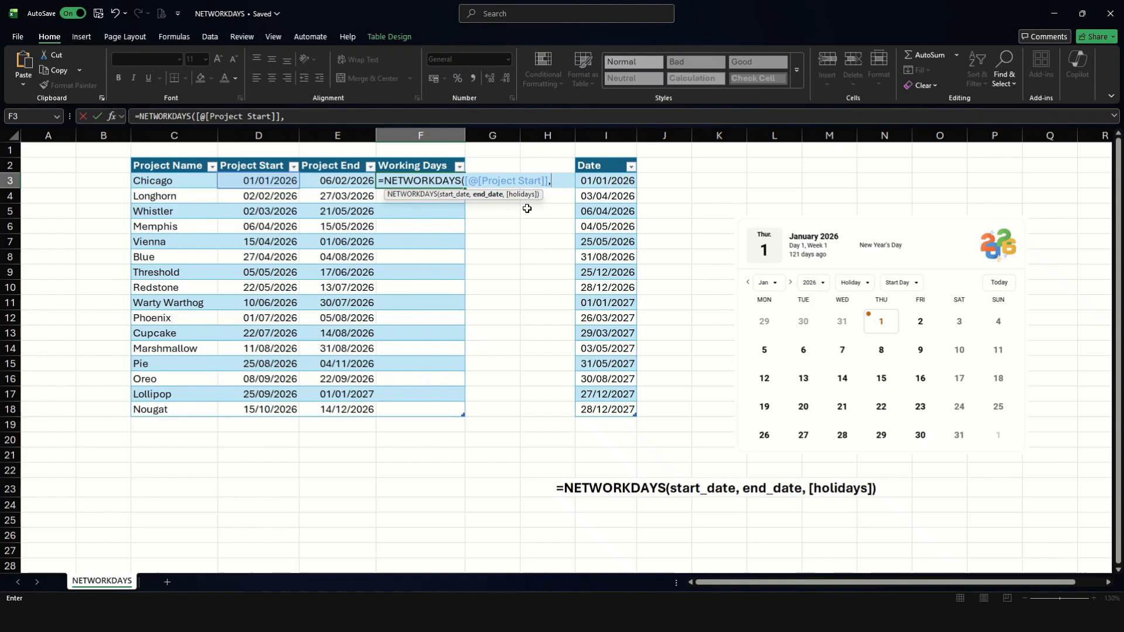
{"action": "left_click", "coordinate": [338, 181]}
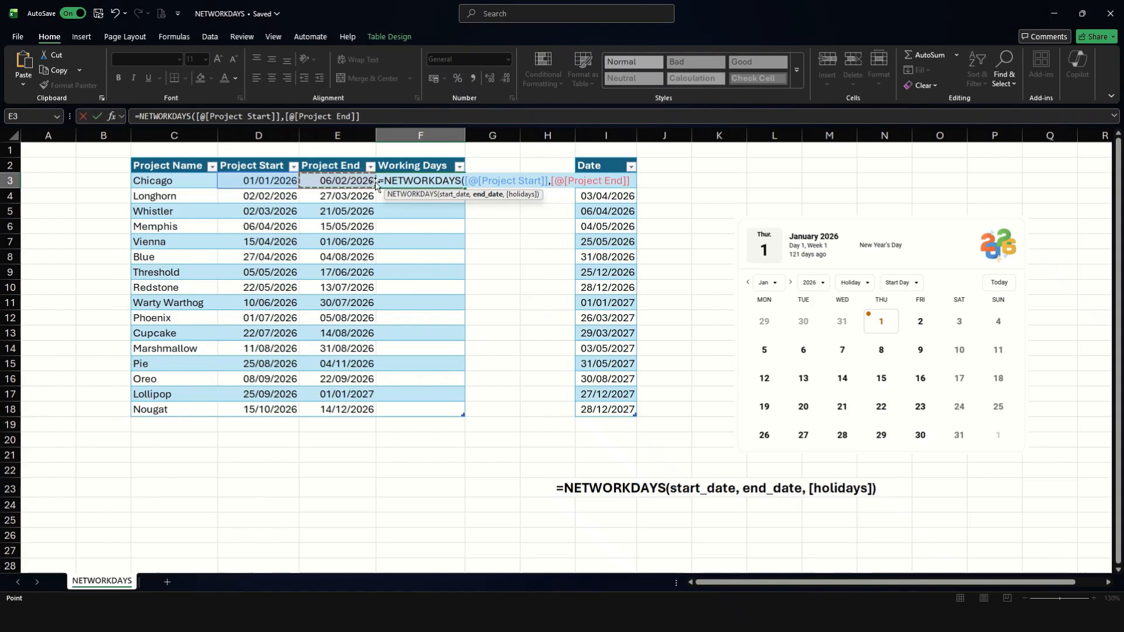
{"action": "key", "text": "Return"}
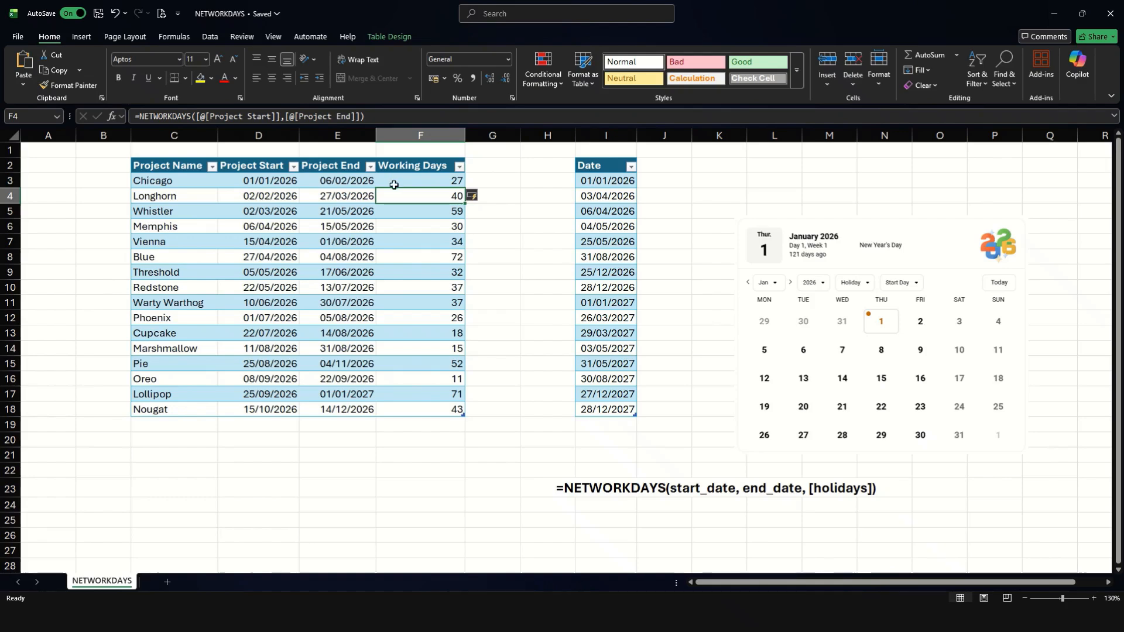
Step: Examine the formulas filled down the Working Days column, the Chicago project row against the calendar, and the list of holiday dates
{"action": "left_click", "coordinate": [436, 215]}
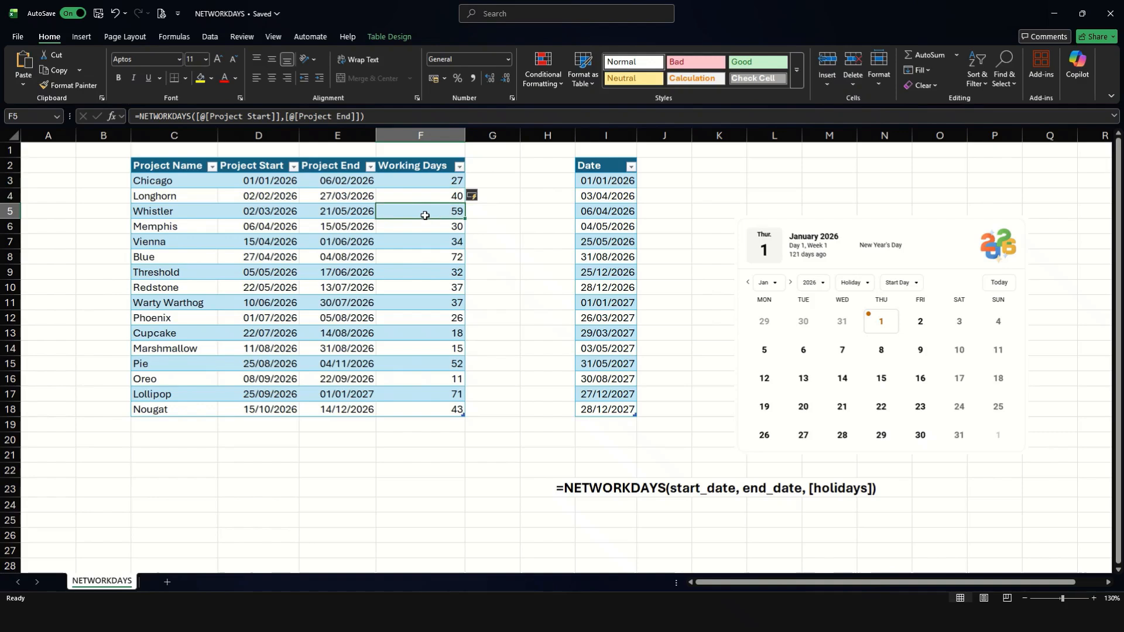
{"action": "left_click", "coordinate": [417, 245]}
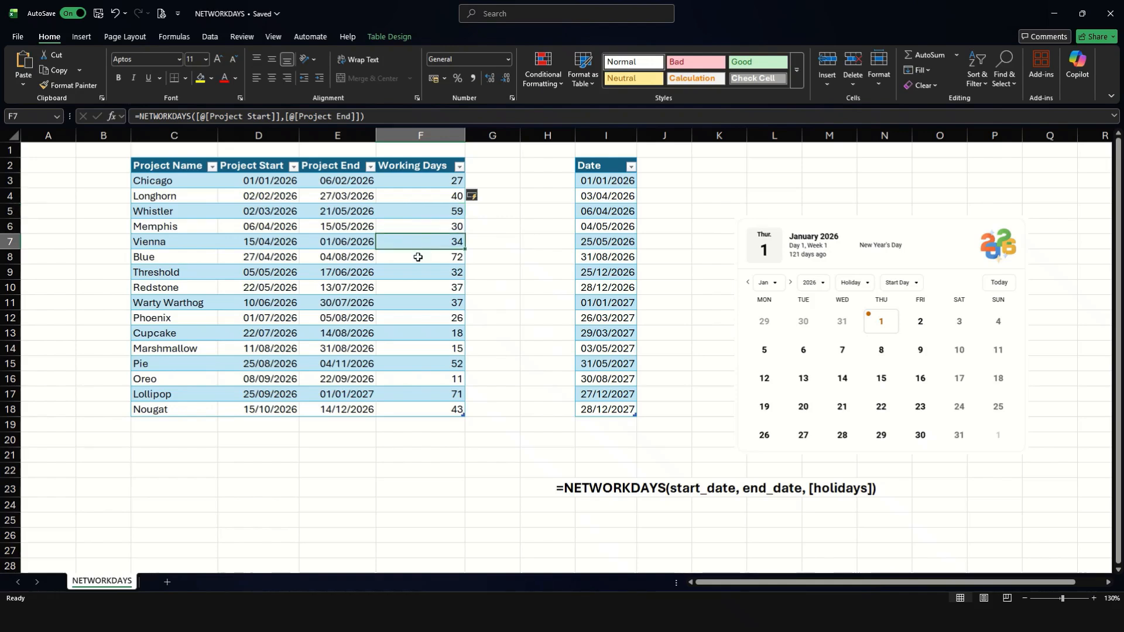
{"action": "double_click", "coordinate": [430, 287]}
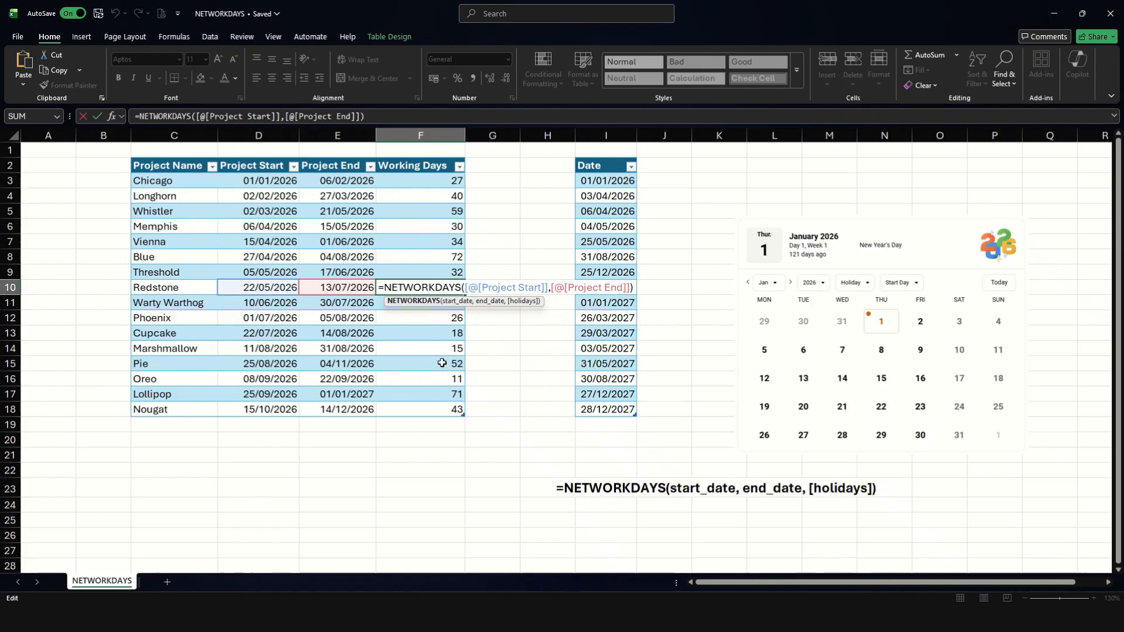
{"action": "left_click", "coordinate": [446, 337]}
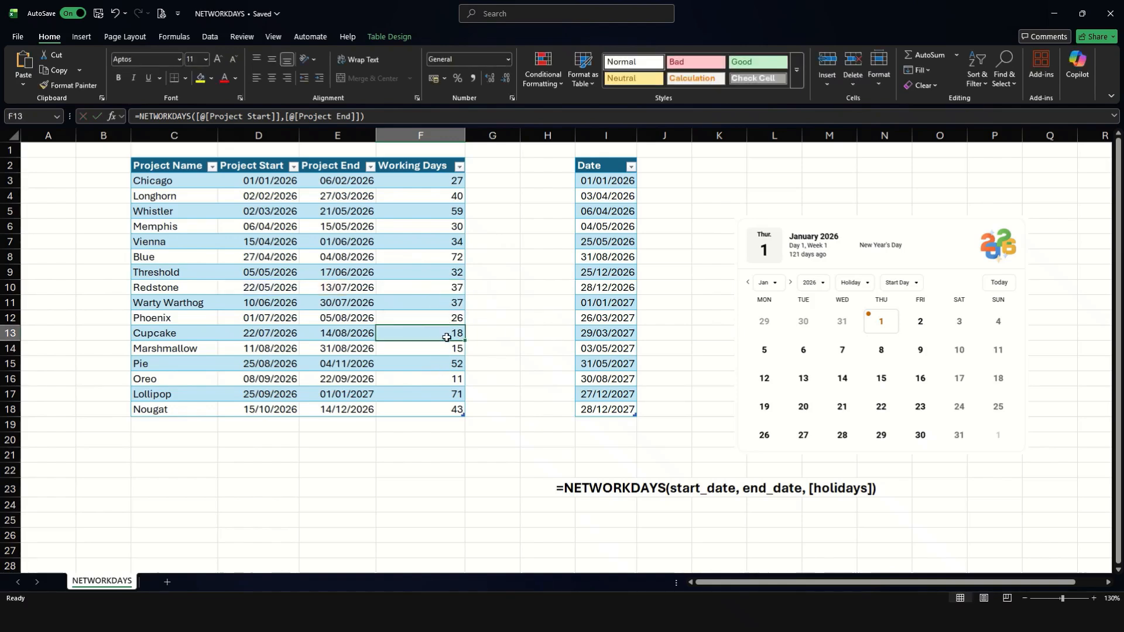
{"action": "left_click", "coordinate": [455, 346]}
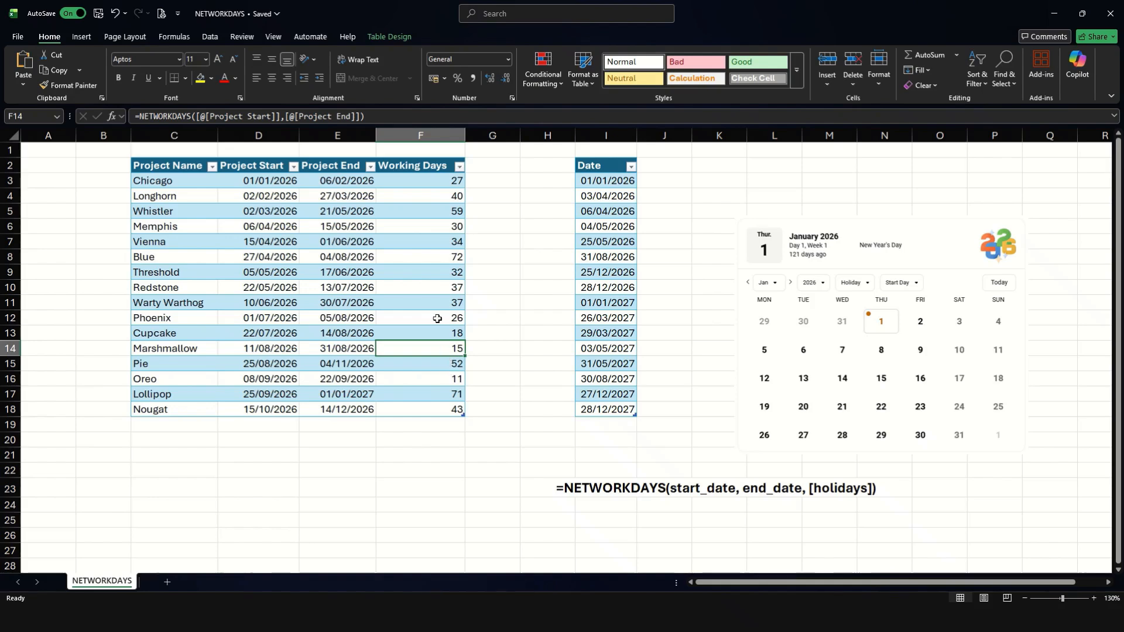
{"action": "left_click_drag", "start_coordinate": [187, 181], "coordinate": [417, 181]}
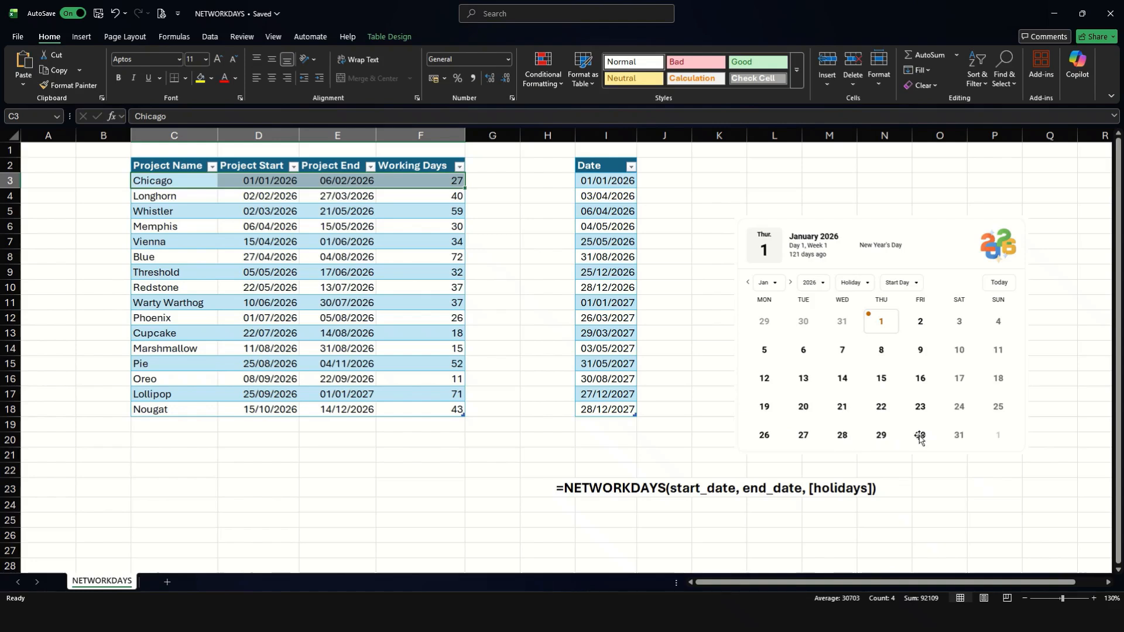
{"action": "left_click", "coordinate": [449, 179]}
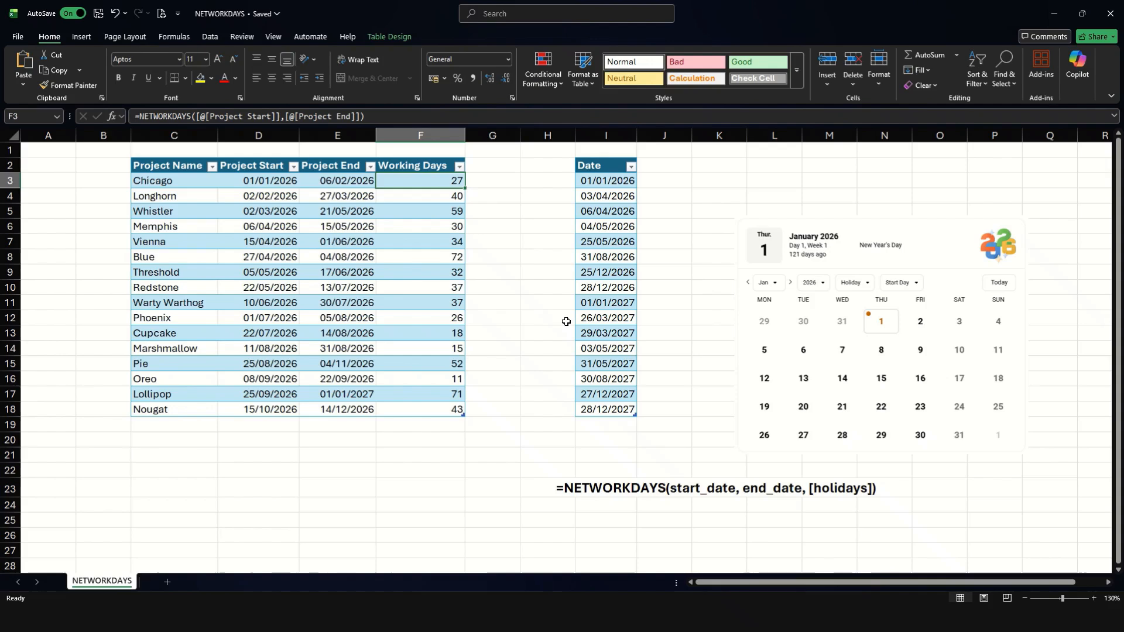
{"action": "left_click", "coordinate": [419, 491]}
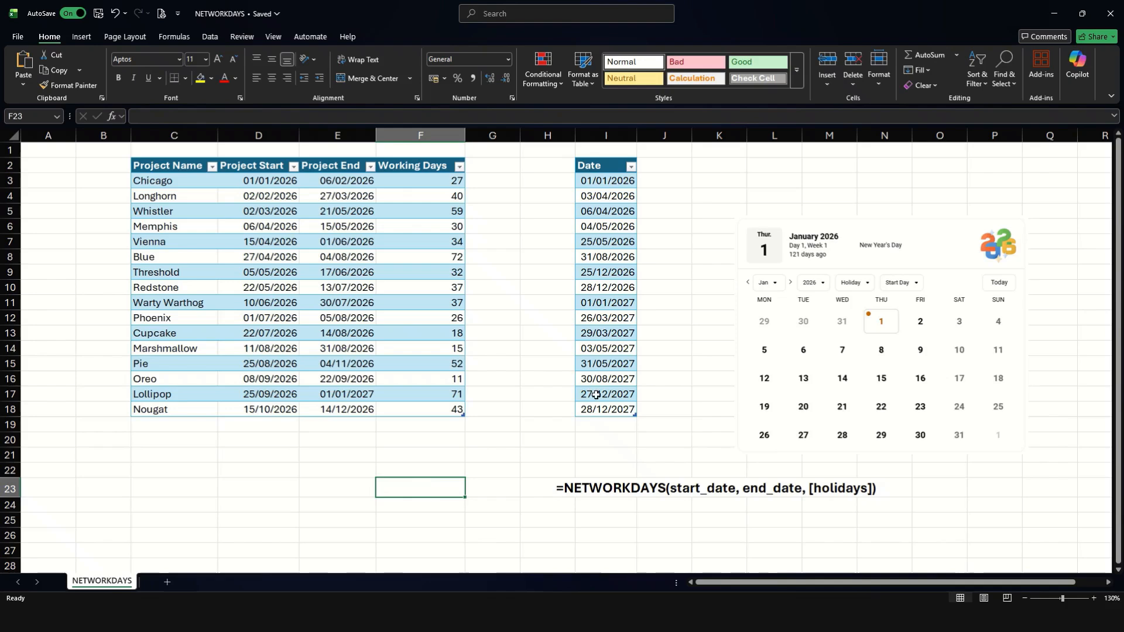
{"action": "left_click_drag", "start_coordinate": [621, 182], "coordinate": [621, 410]}
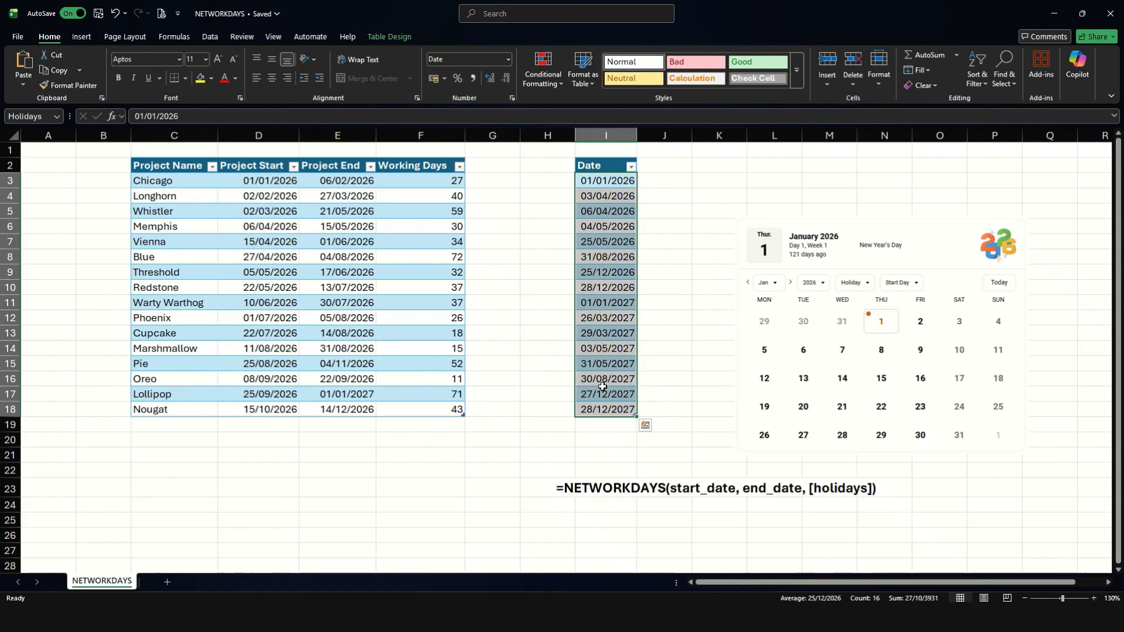
{"action": "left_click", "coordinate": [659, 229]}
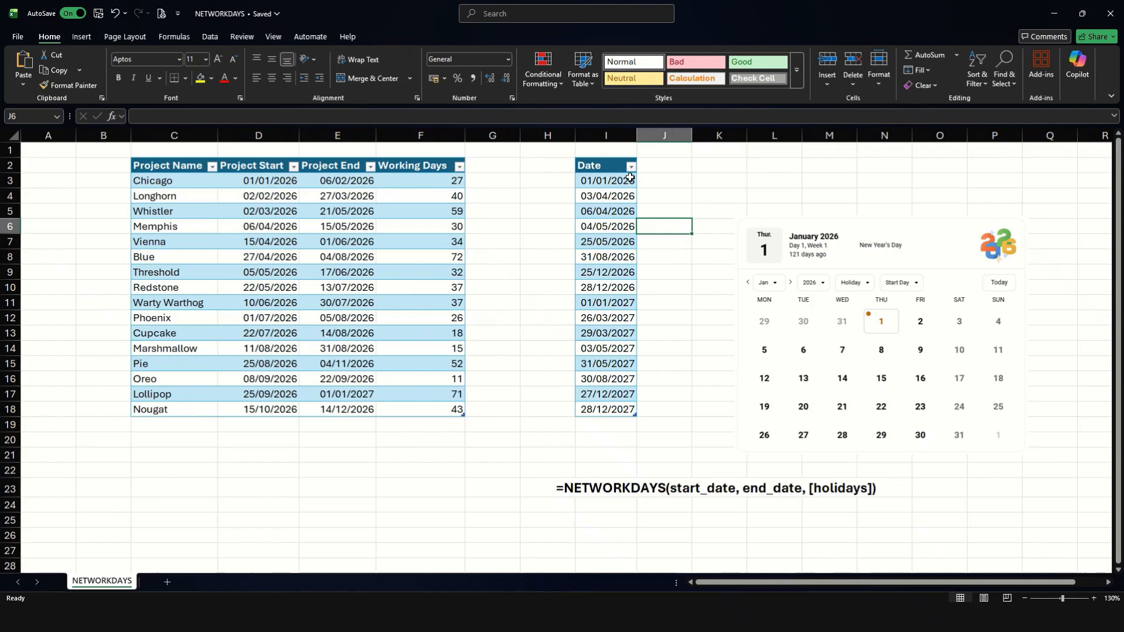
Step: Add Holidays[Date] as the holidays argument of the NETWORKDAYS formula in F3 so the whole Working Days column excludes those dates
{"action": "left_click", "coordinate": [421, 182]}
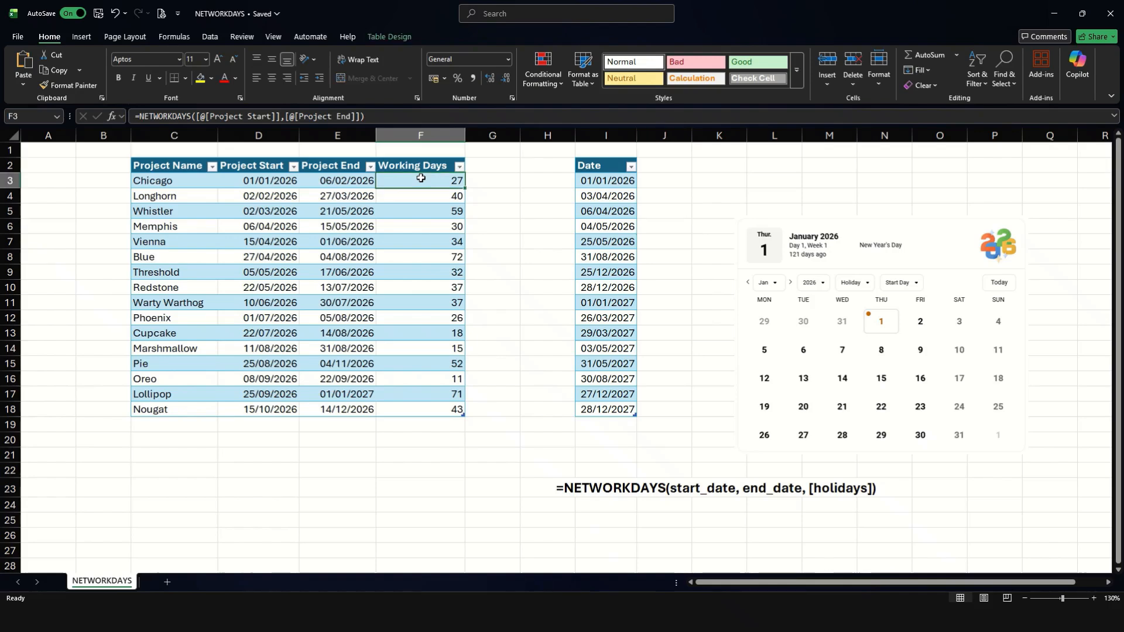
{"action": "double_click", "coordinate": [422, 181]}
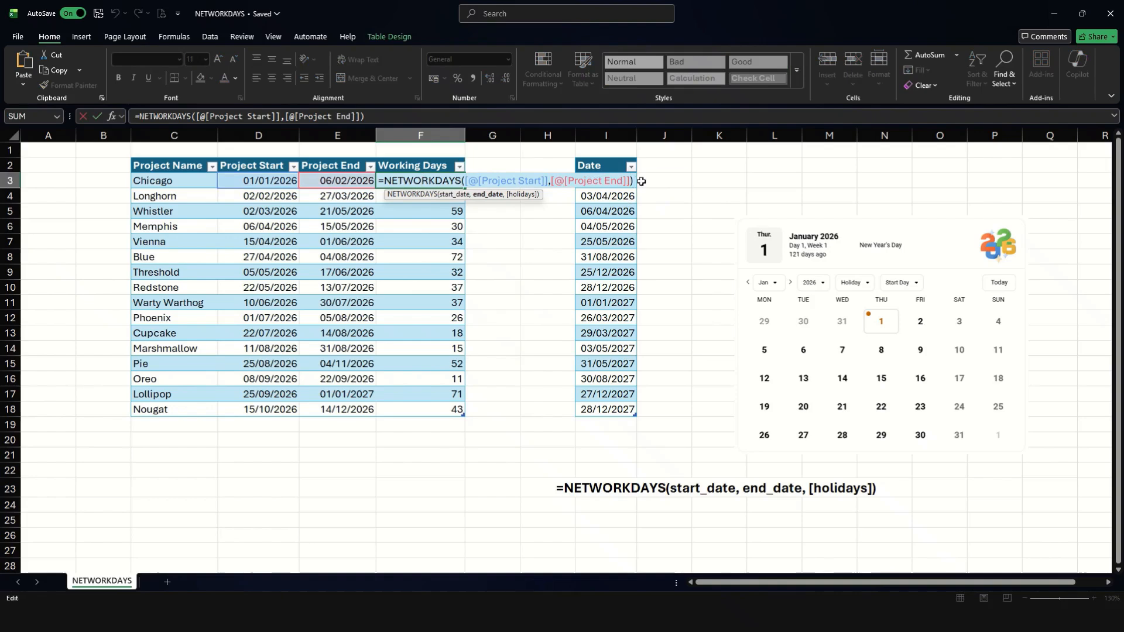
{"action": "type", "text": ","}
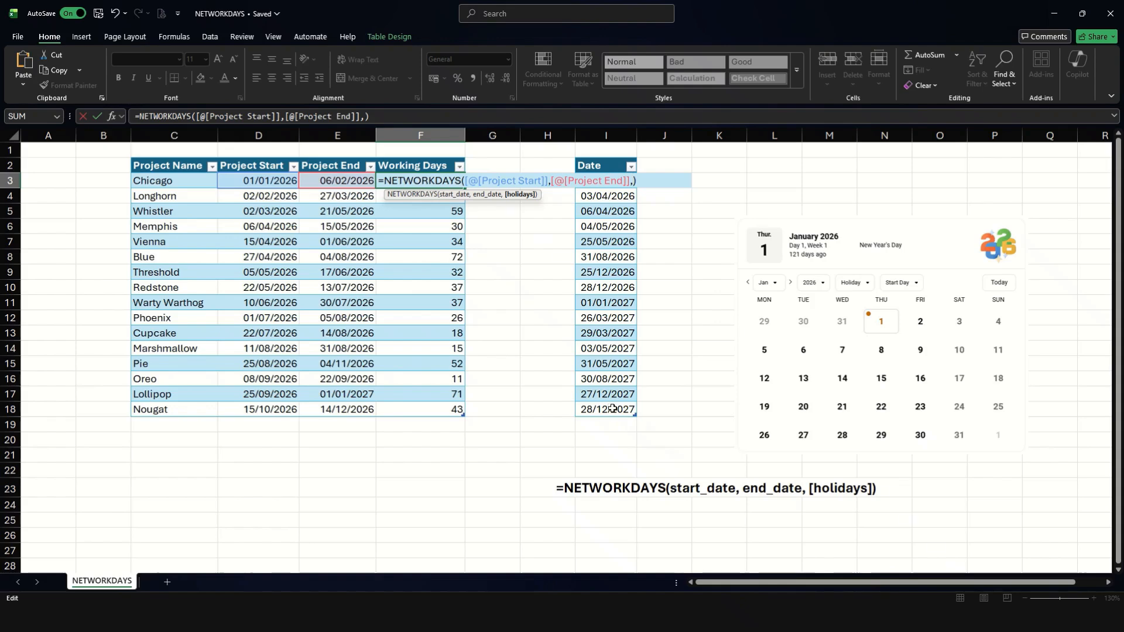
{"action": "left_click_drag", "start_coordinate": [613, 408], "coordinate": [625, 186]}
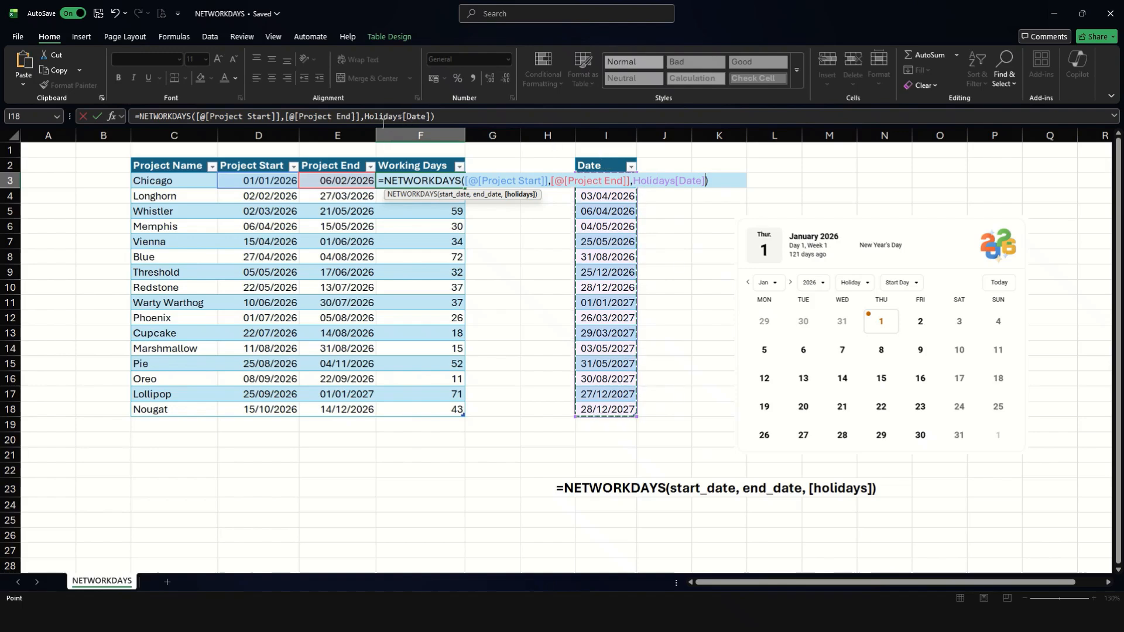
{"action": "key", "text": "Return"}
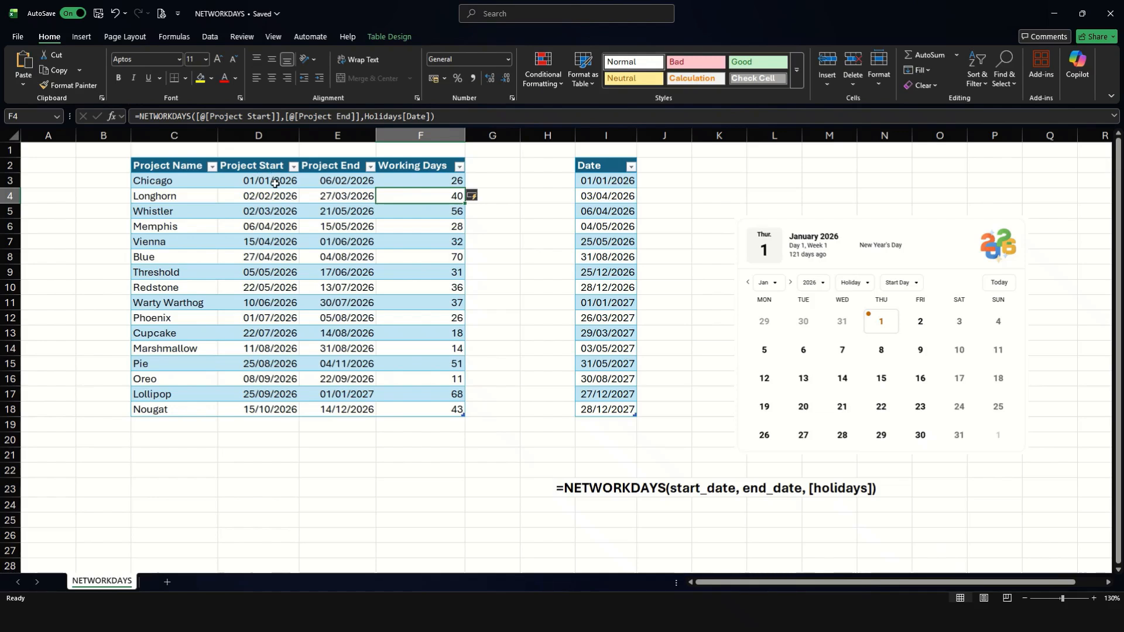
Step: Compare the Working Days results with and without holidays by undoing and redoing the column's formula fill
{"action": "left_click_drag", "start_coordinate": [275, 183], "coordinate": [424, 179]}
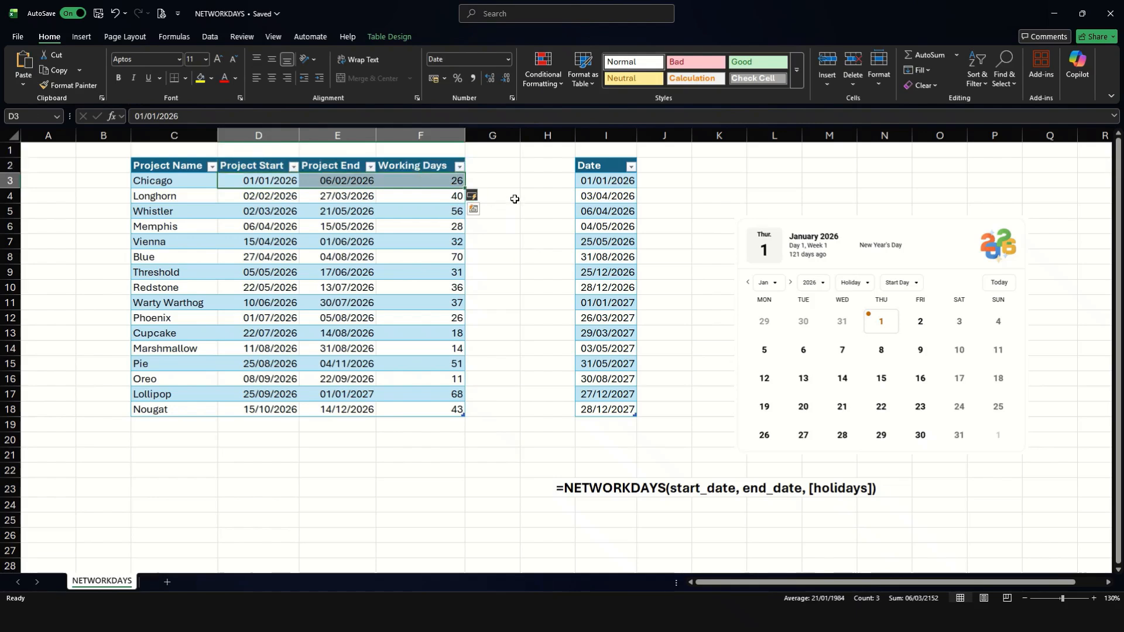
{"action": "left_click", "coordinate": [620, 179]}
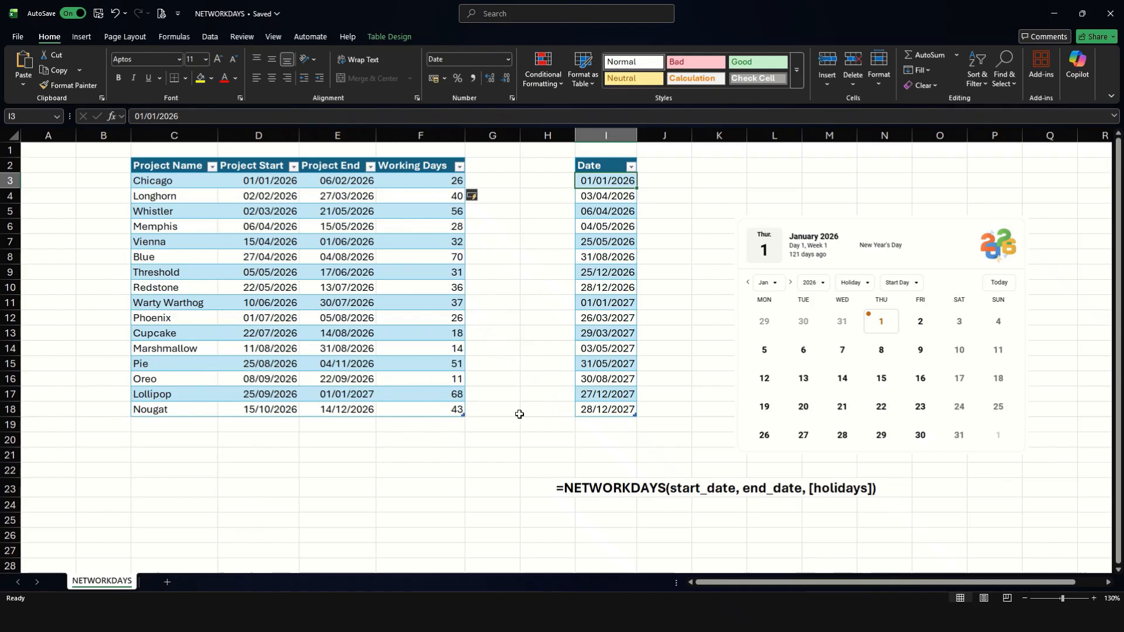
{"action": "key", "text": "ctrl+z"}
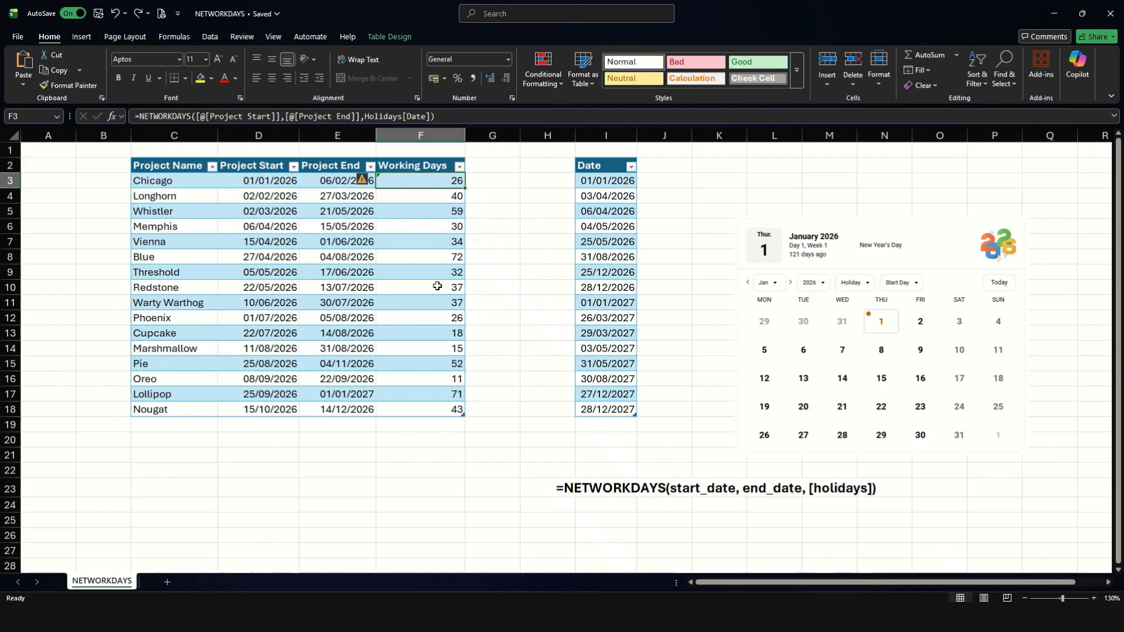
{"action": "key", "text": "ctrl+y"}
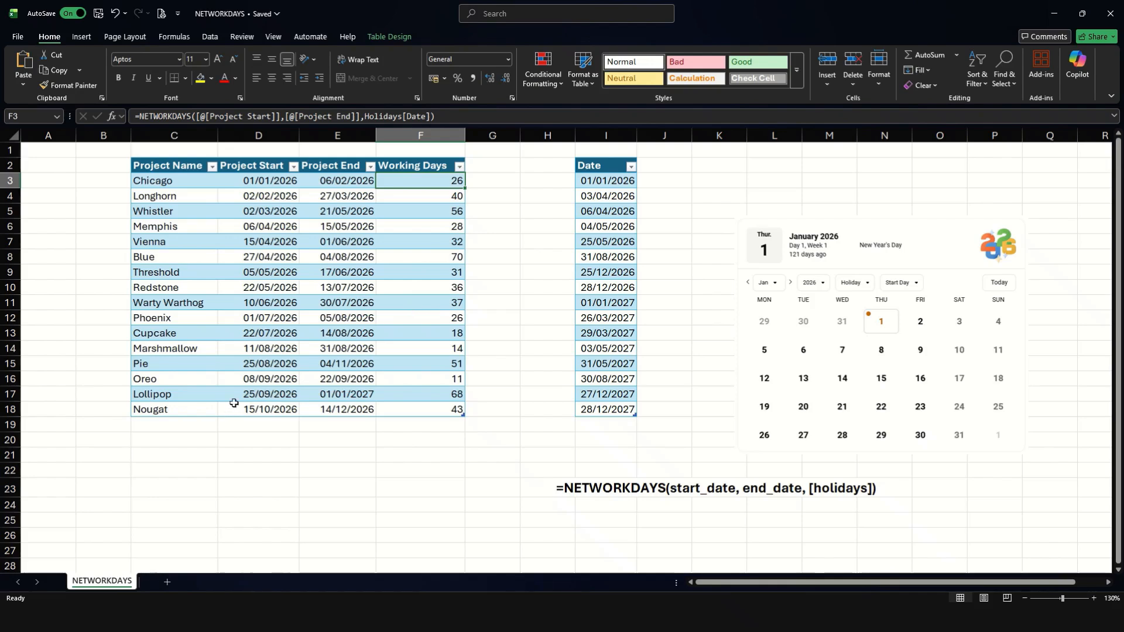
Step: Inspect the Lollipop project's working-days formula and the Vienna project's start date, end date, working days and number formats
{"action": "left_click", "coordinate": [429, 396]}
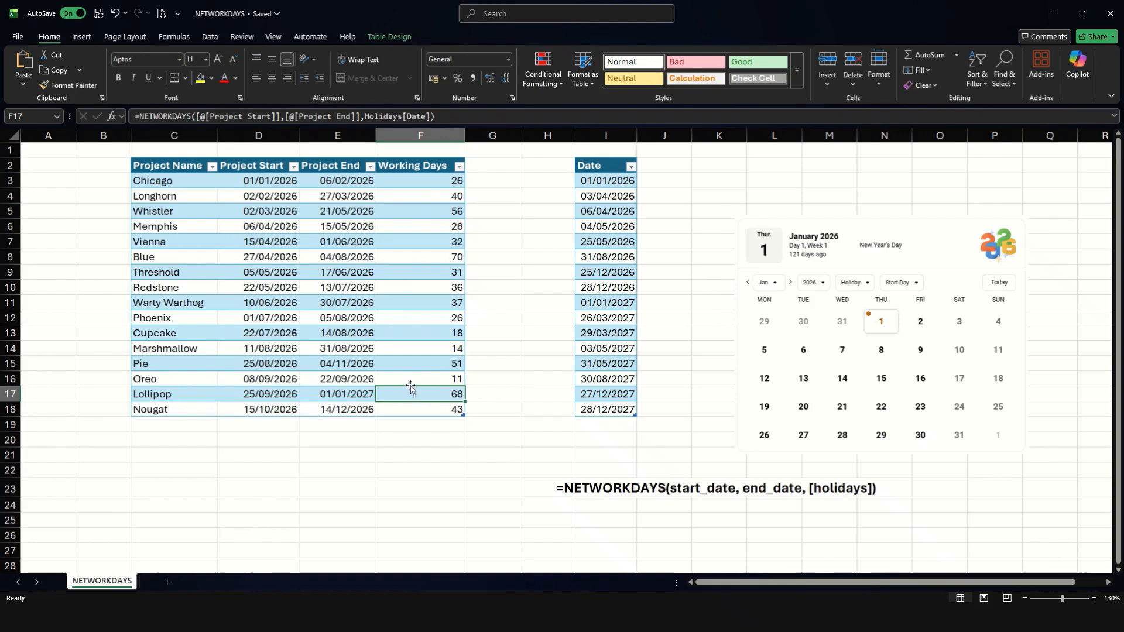
{"action": "left_click", "coordinate": [274, 248]}
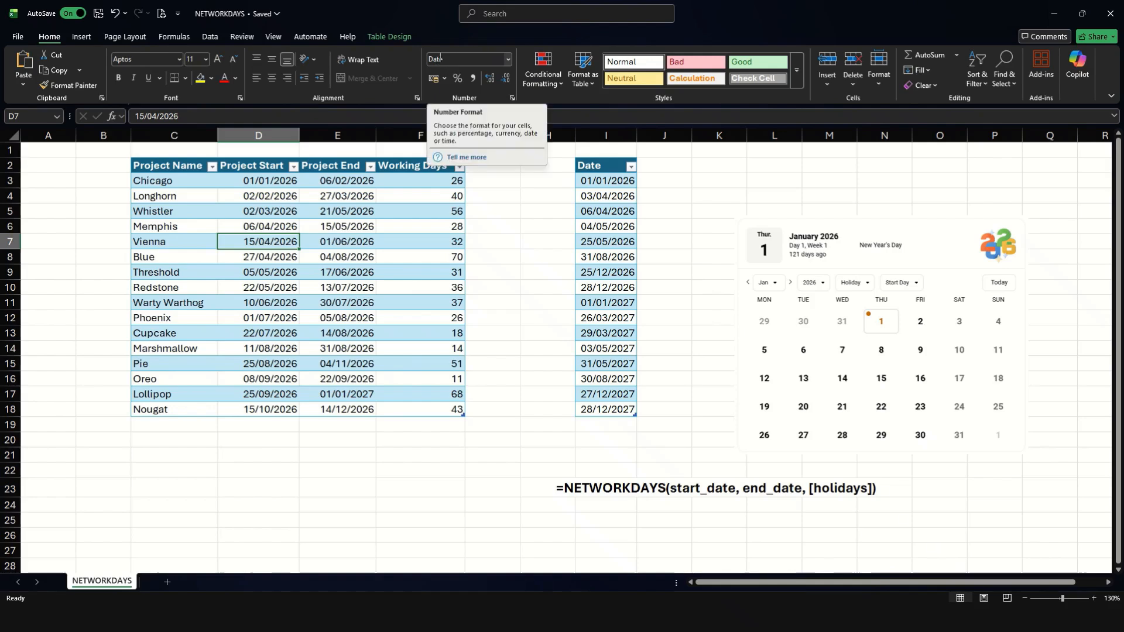
{"action": "left_click", "coordinate": [338, 237]}
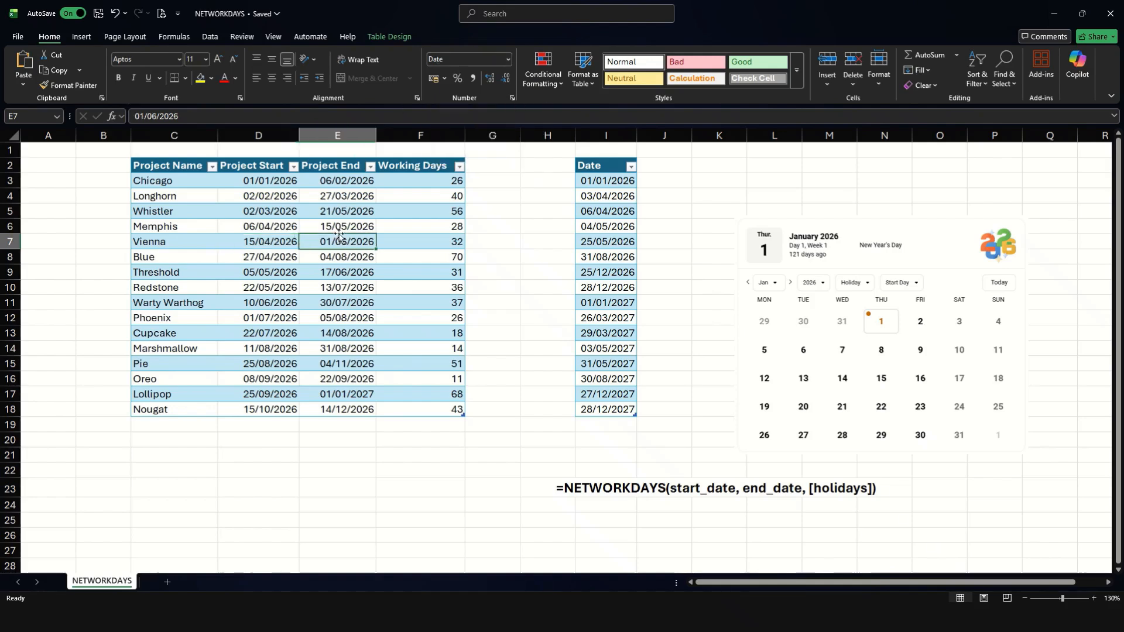
{"action": "left_click", "coordinate": [429, 237]}
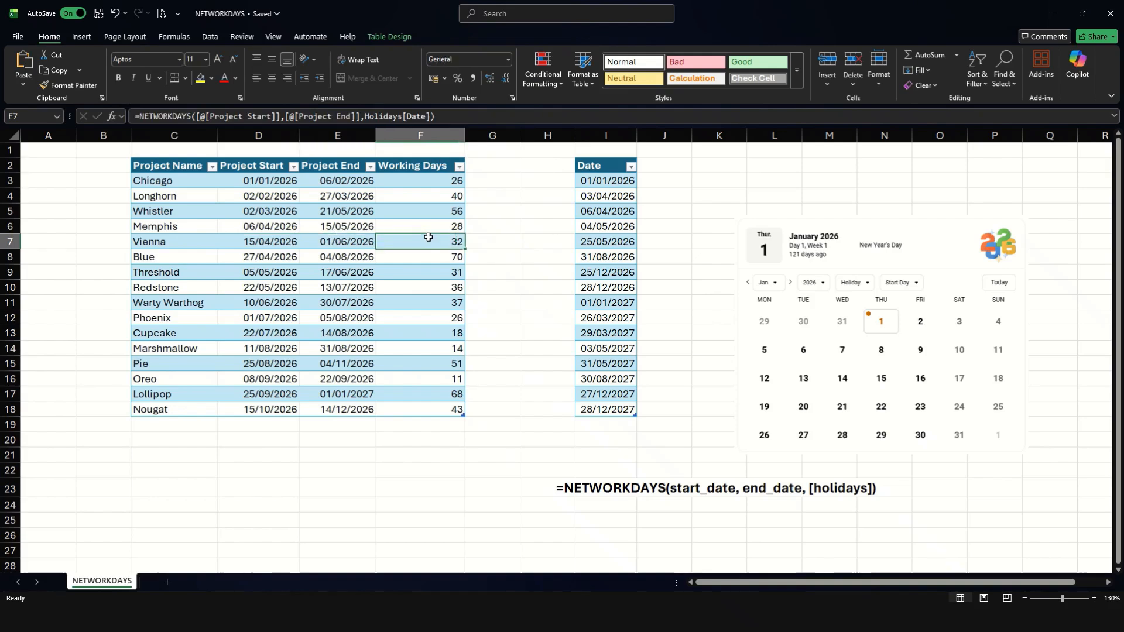